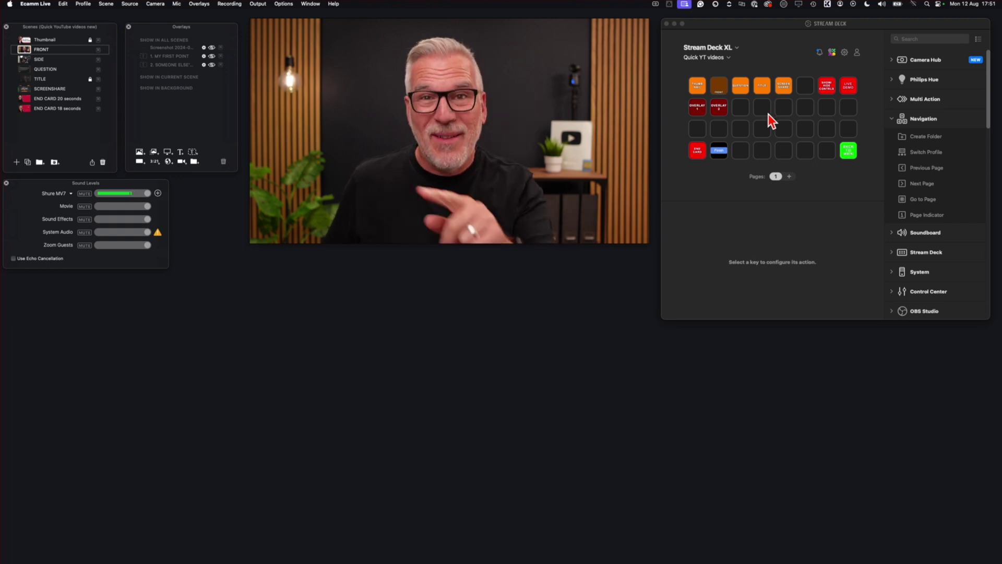
# Add a Rectangle shape overlay and set its fill to Blur after briefly trying a solid colour.
pyautogui.moveTo(315, 91)
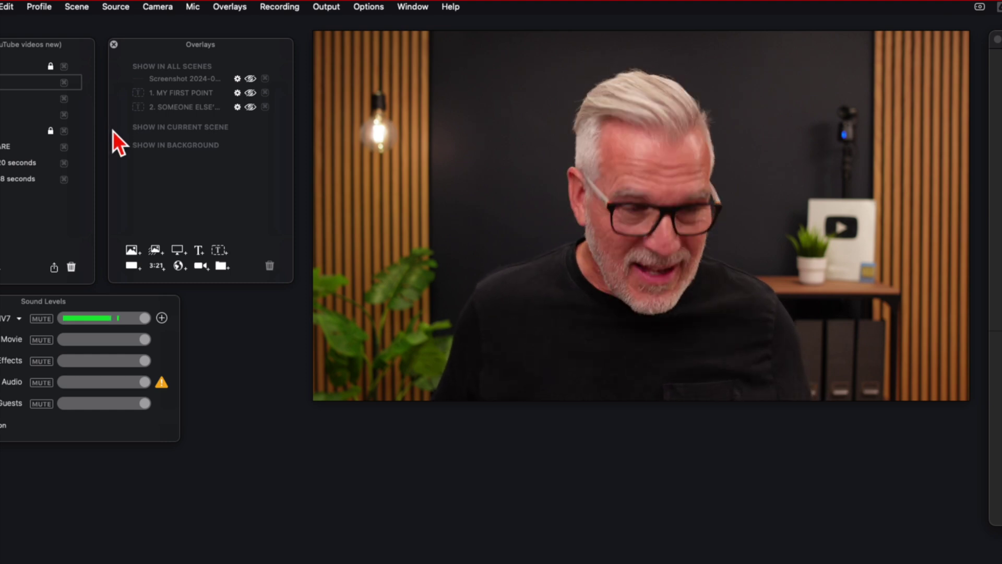
pyautogui.click(133, 265)
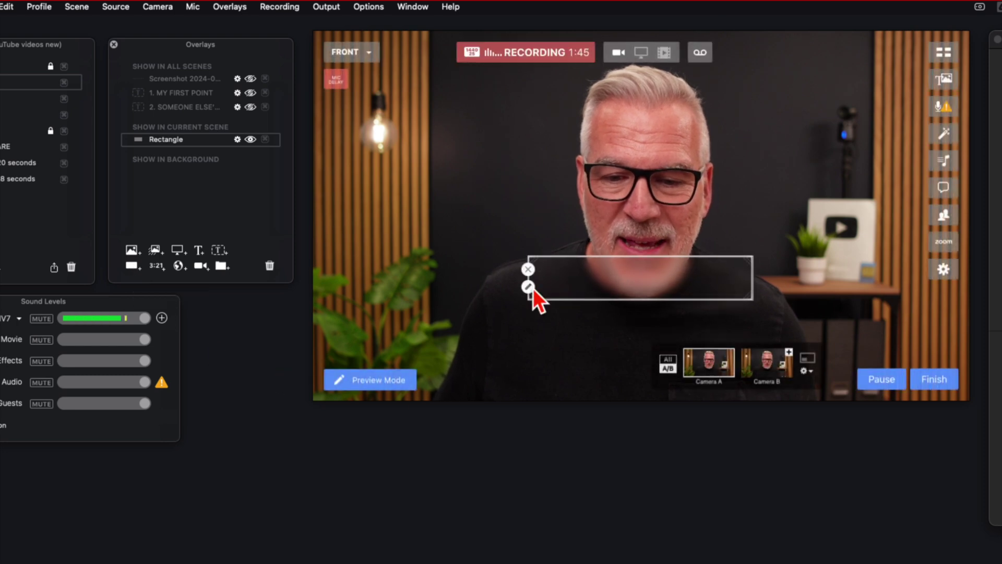
pyautogui.click(528, 286)
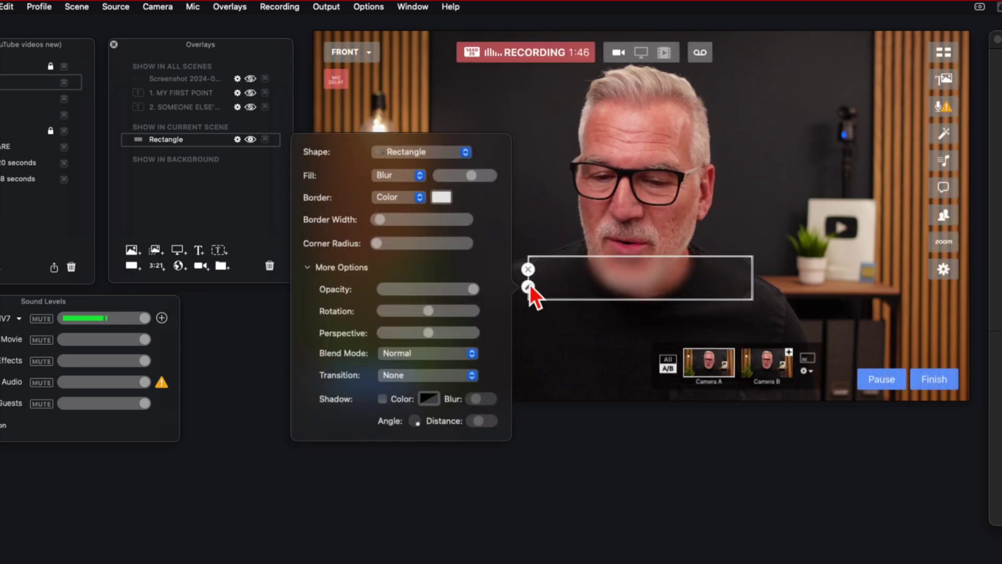
pyautogui.click(403, 152)
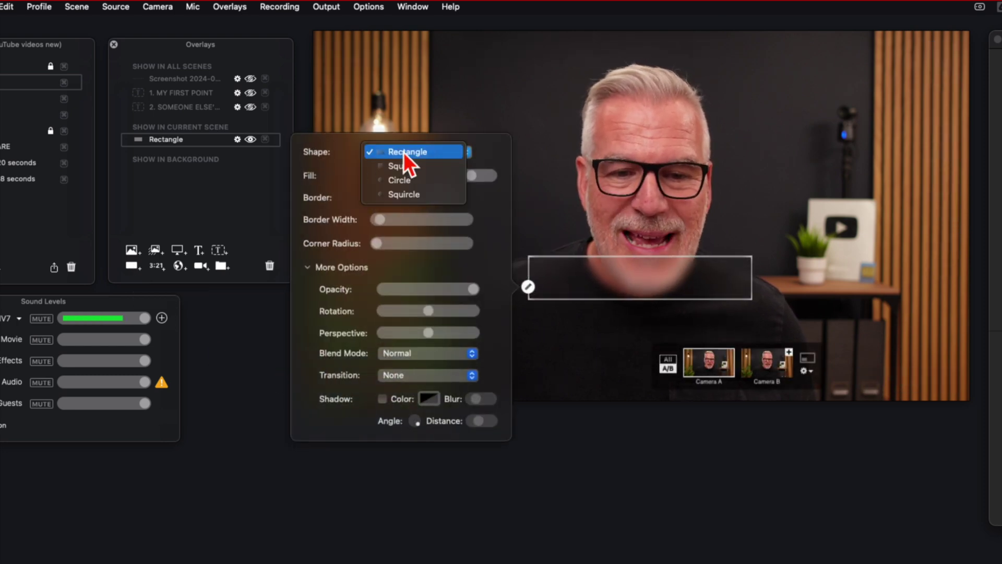
pyautogui.click(403, 152)
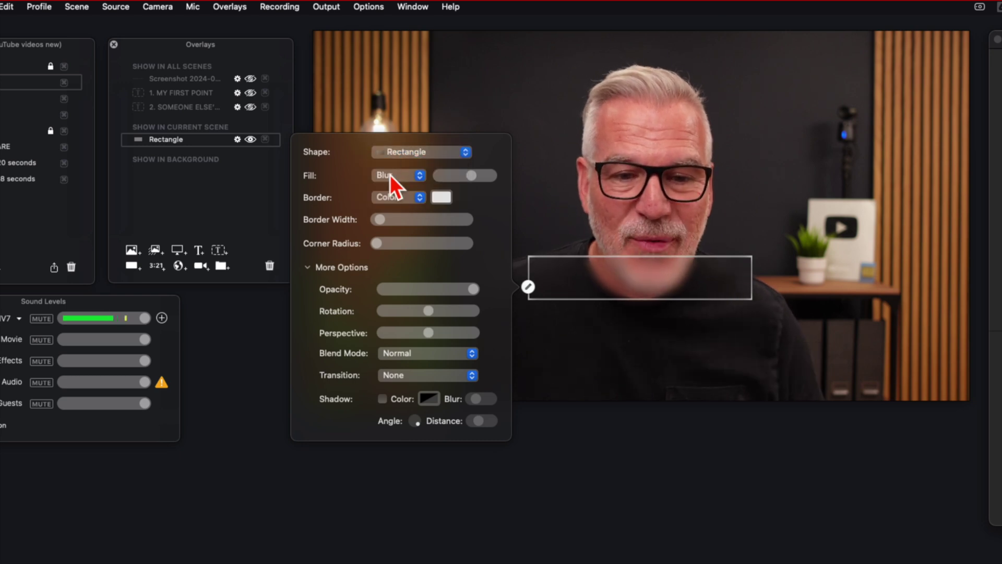
pyautogui.click(390, 174)
pyautogui.click(396, 127)
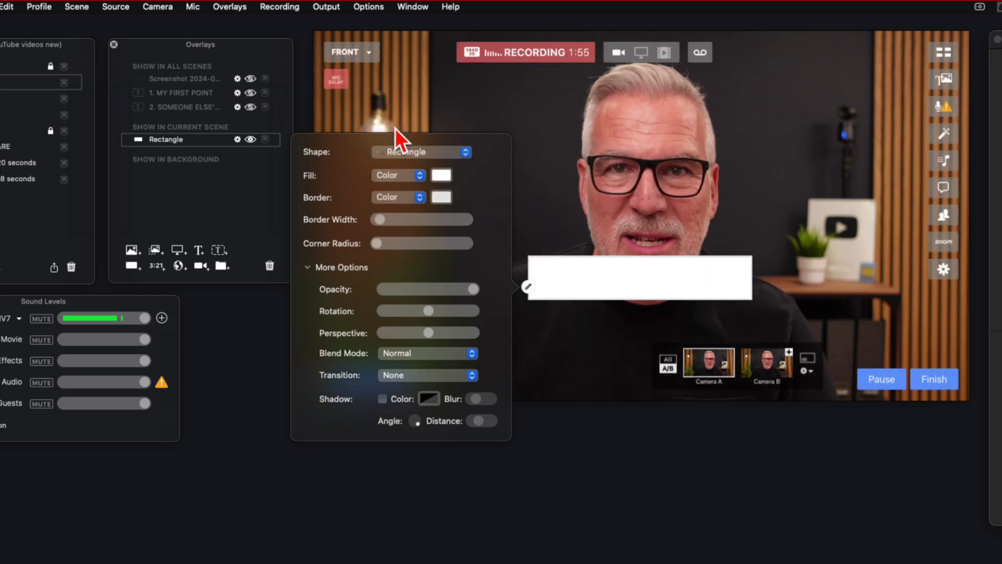
pyautogui.click(386, 175)
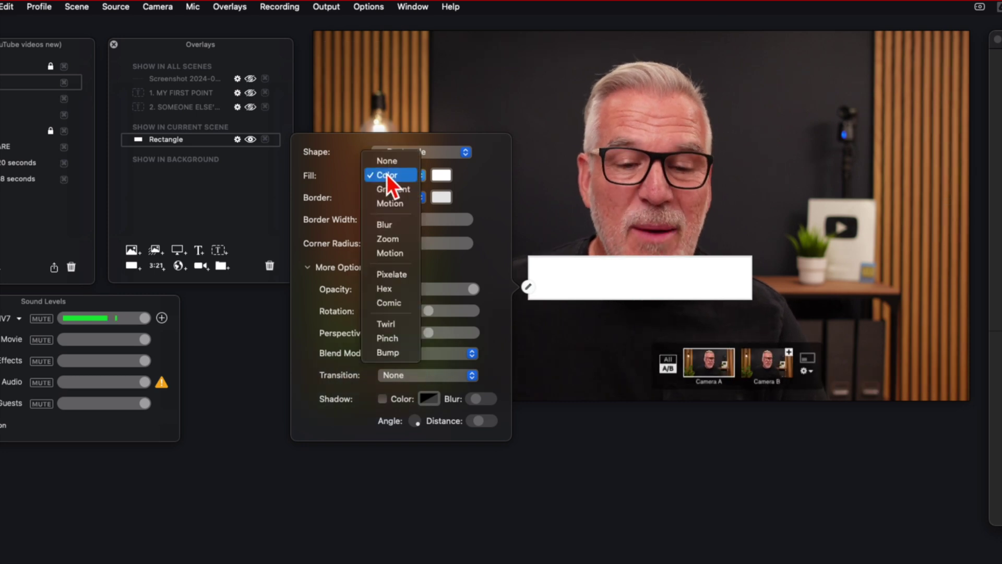
pyautogui.click(392, 224)
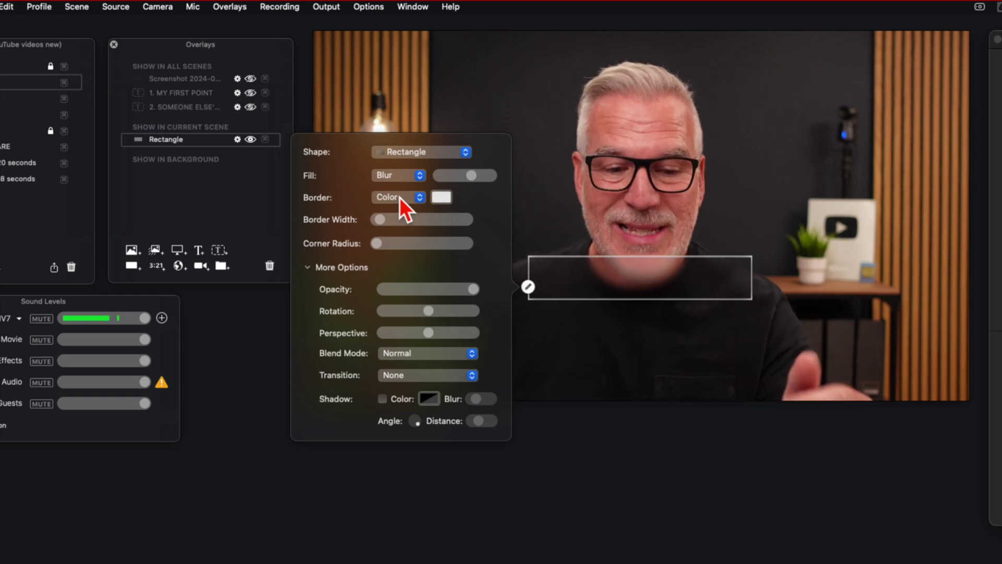
# Move the blur box up over the eyes, then glance at the Thumbnail scene and return to FRONT.
pyautogui.click(559, 274)
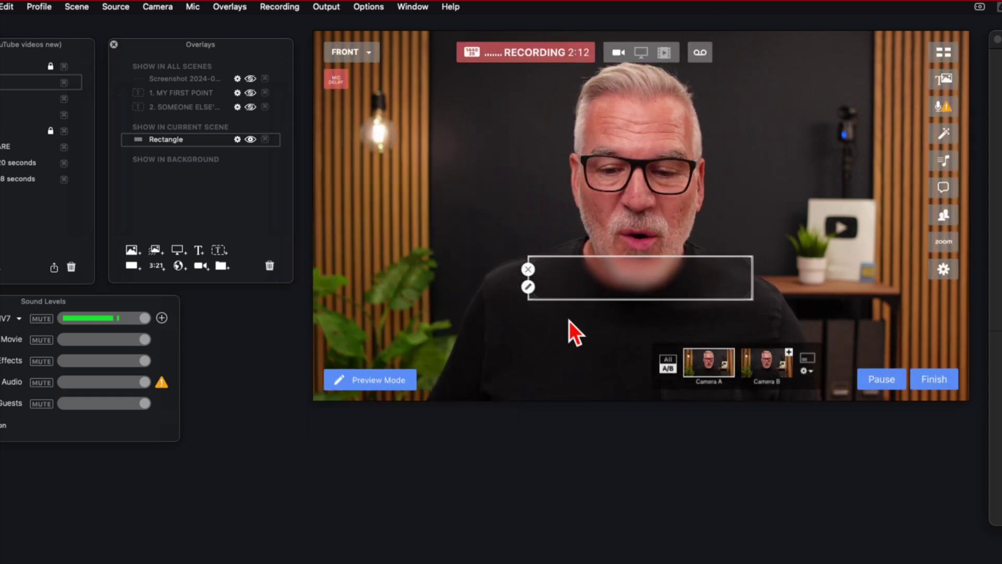
pyautogui.moveTo(565, 280); pyautogui.dragTo(563, 203)
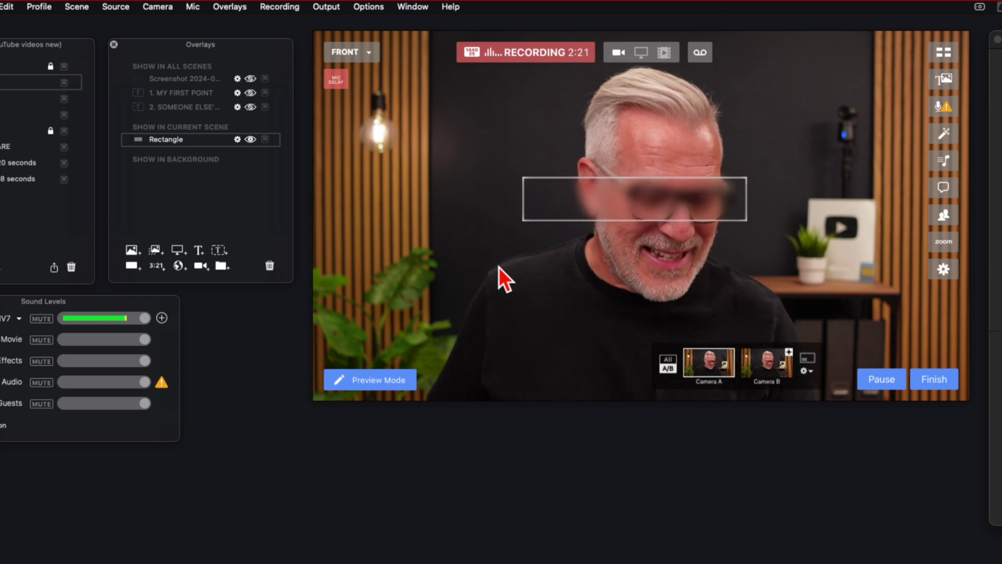
pyautogui.press('super+2')
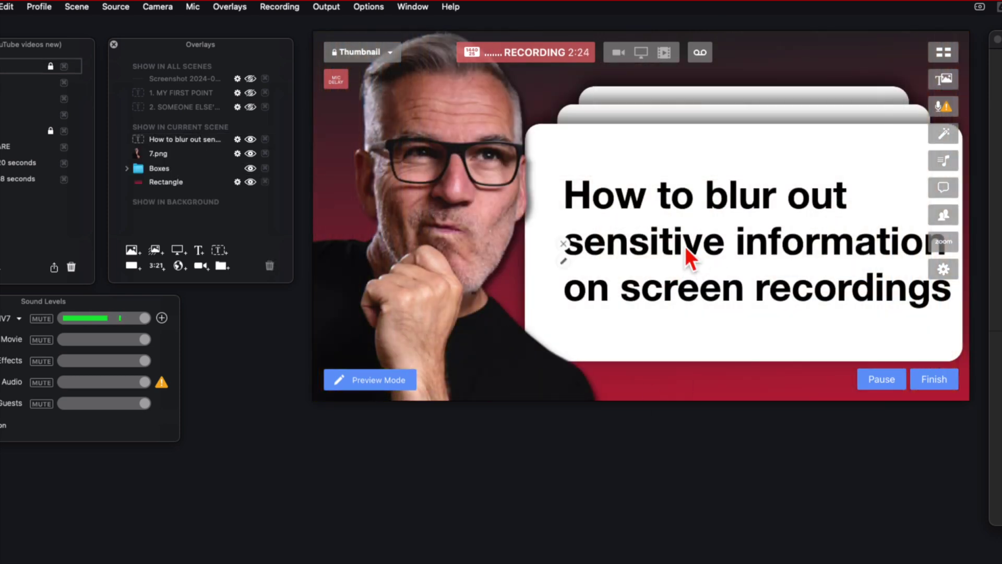
pyautogui.press('super+1')
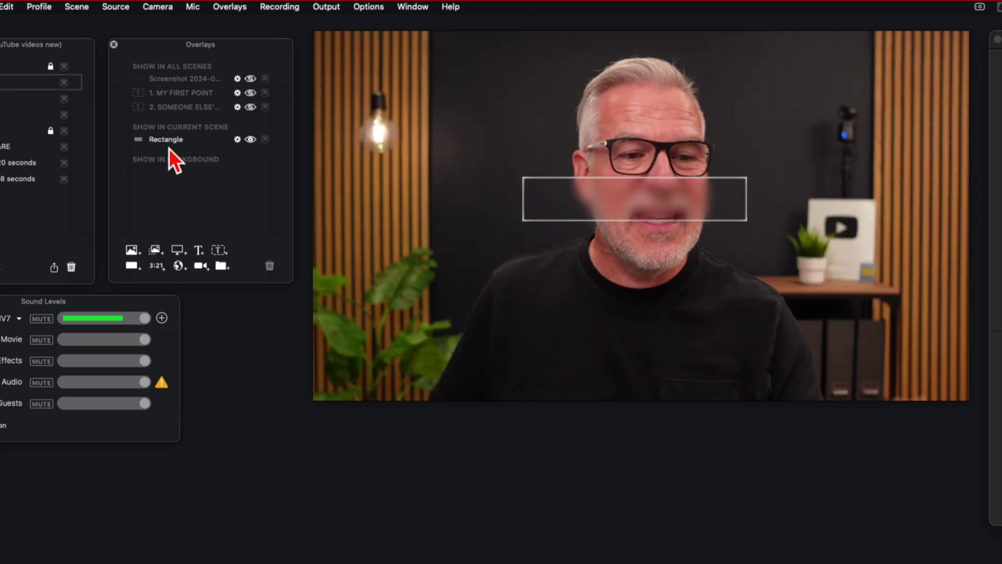
# Set the Rectangle overlay to Show in All Scenes and place it over the Thumbnail heading.
pyautogui.moveTo(167, 143)
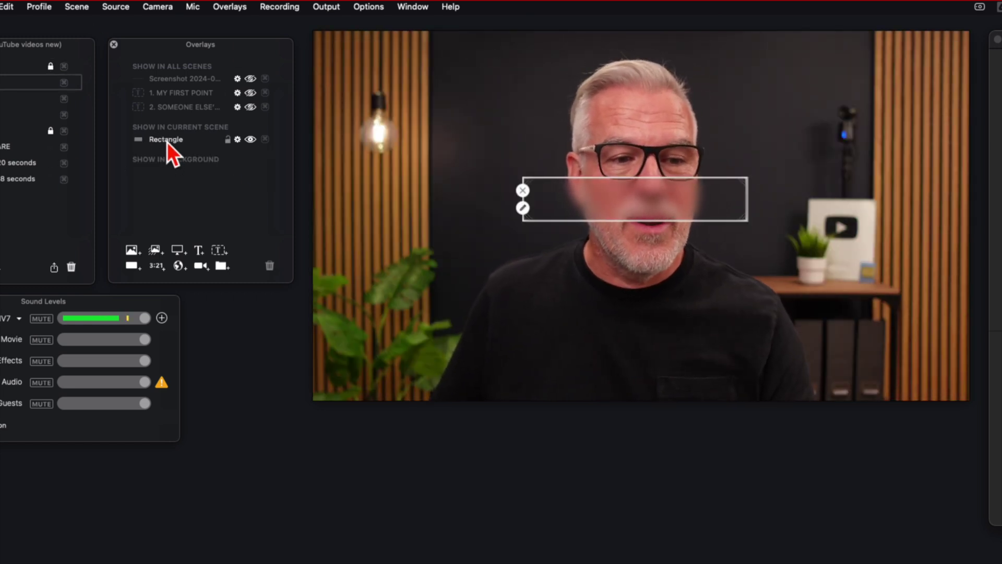
pyautogui.moveTo(167, 142); pyautogui.dragTo(165, 120)
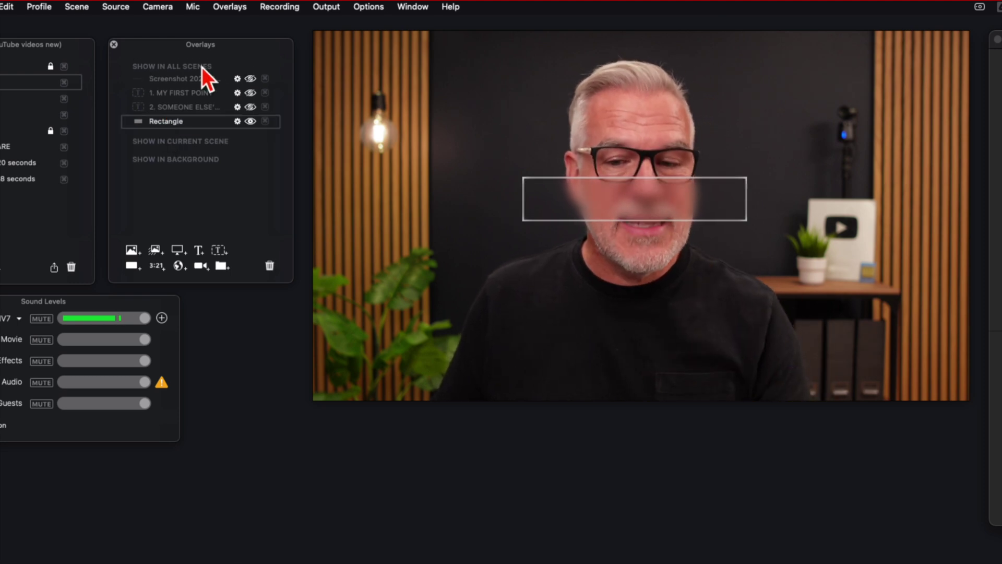
pyautogui.press('Up')
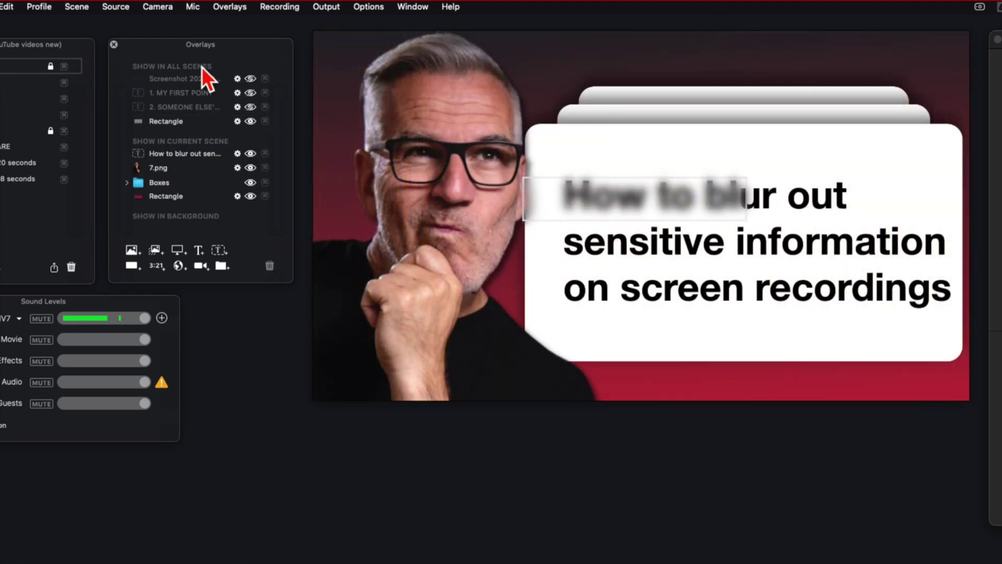
pyautogui.moveTo(654, 167)
pyautogui.moveTo(615, 201); pyautogui.dragTo(641, 203)
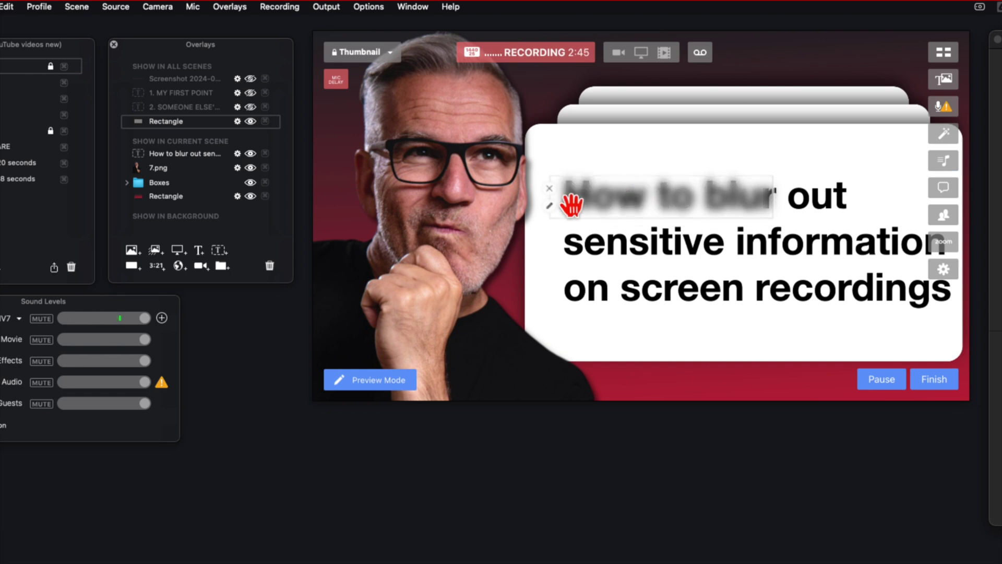
# Adjust the rectangle's Fill Blur slider so 'How to blur' becomes heavily blurred.
pyautogui.click(550, 207)
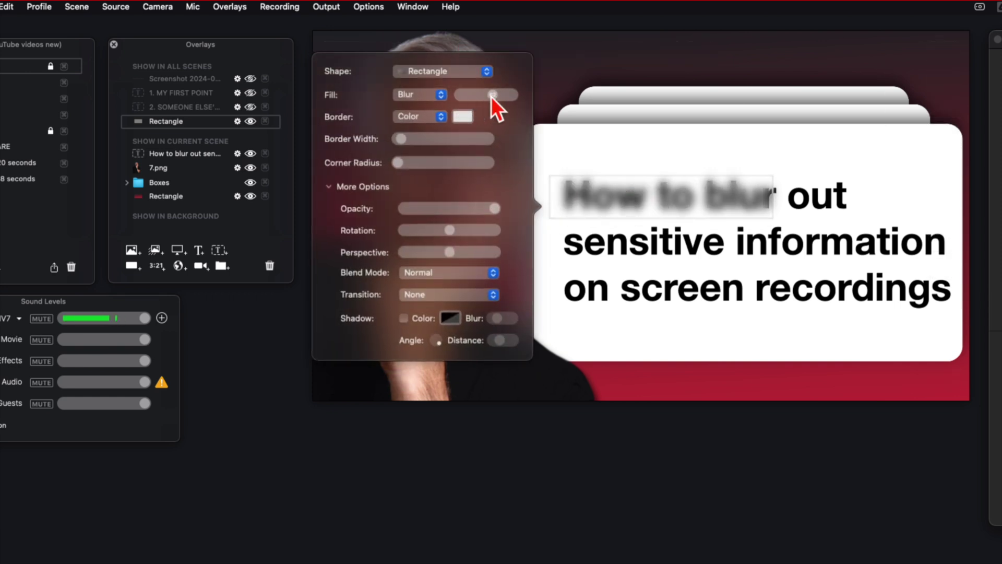
pyautogui.moveTo(491, 96)
pyautogui.mouseDown()
pyautogui.moveTo(461, 96)
pyautogui.moveTo(519, 97)
pyautogui.moveTo(484, 96)
pyautogui.moveTo(492, 96)
pyautogui.mouseUp()
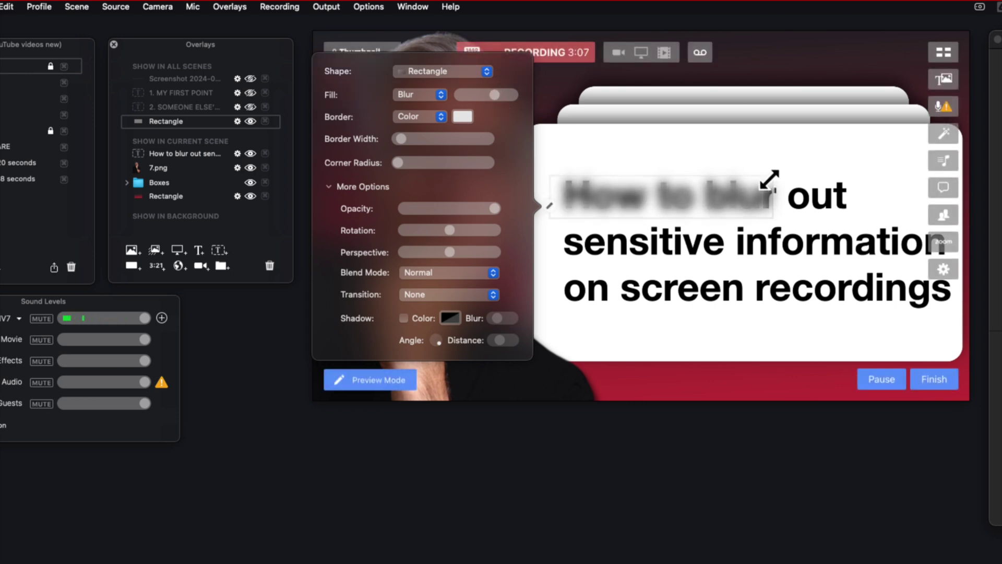
# Resize and reposition the blur box to fit snugly over 'How to blur'.
pyautogui.moveTo(770, 179); pyautogui.dragTo(776, 175)
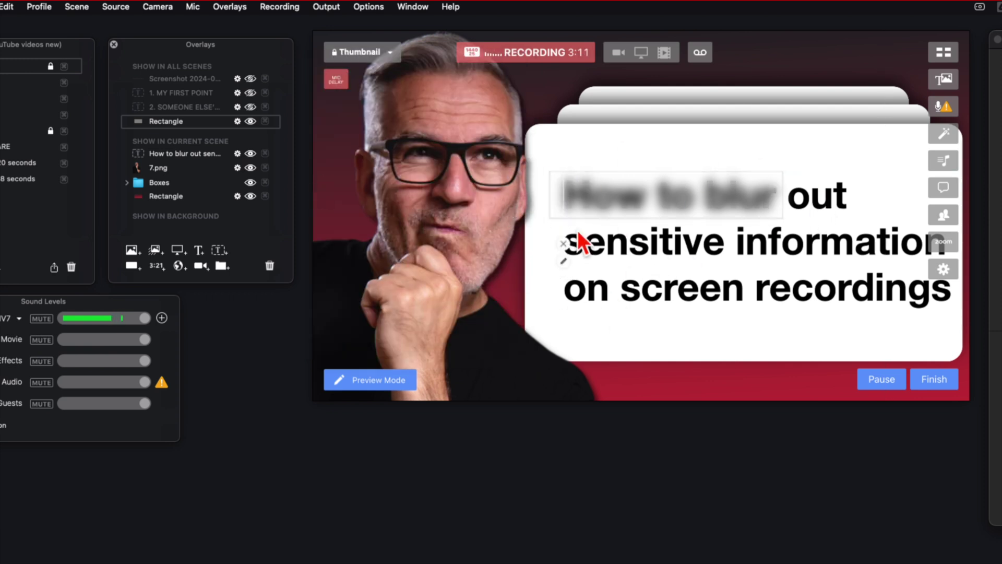
pyautogui.moveTo(589, 194); pyautogui.dragTo(620, 225)
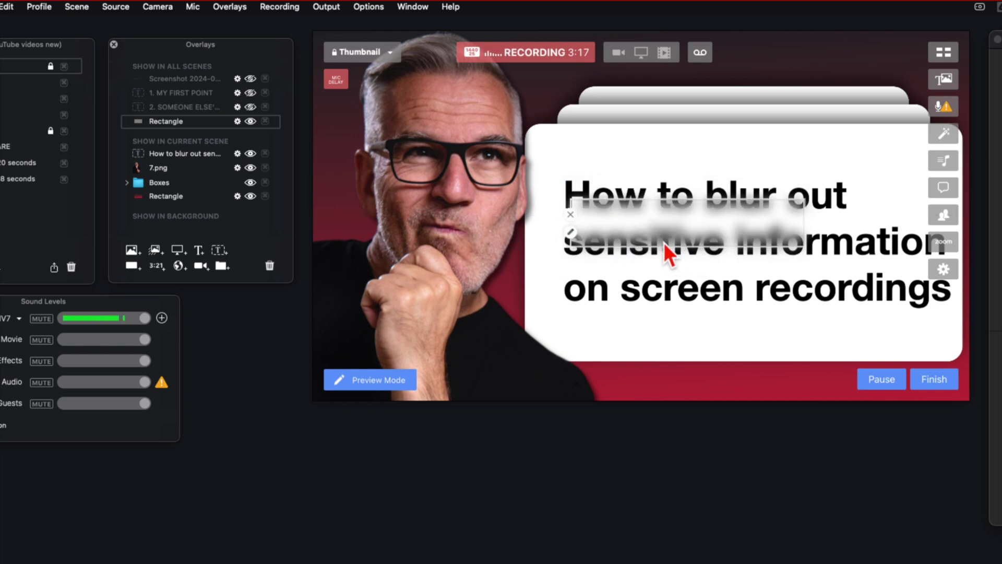
pyautogui.moveTo(663, 242); pyautogui.dragTo(648, 206)
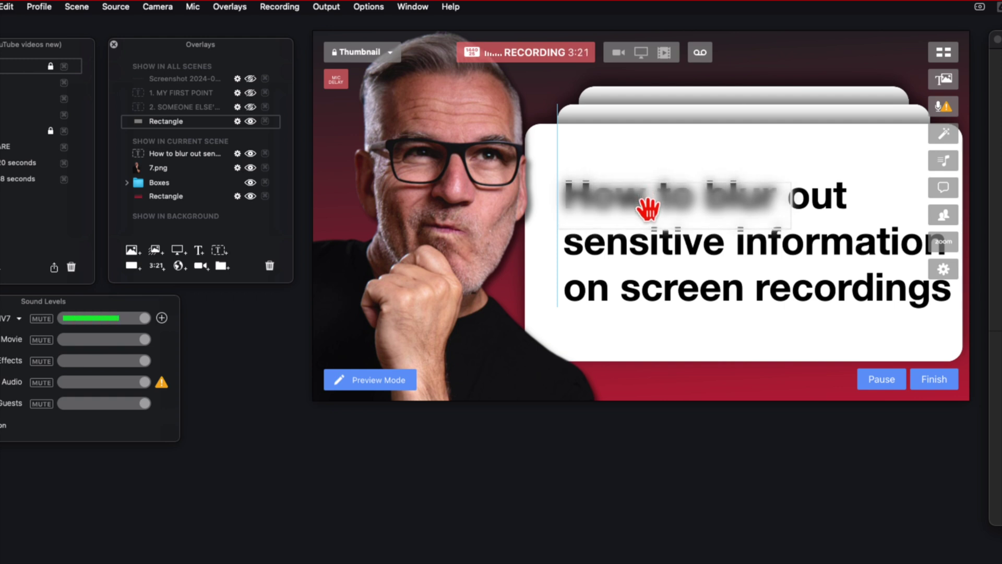
pyautogui.moveTo(647, 209); pyautogui.dragTo(648, 209)
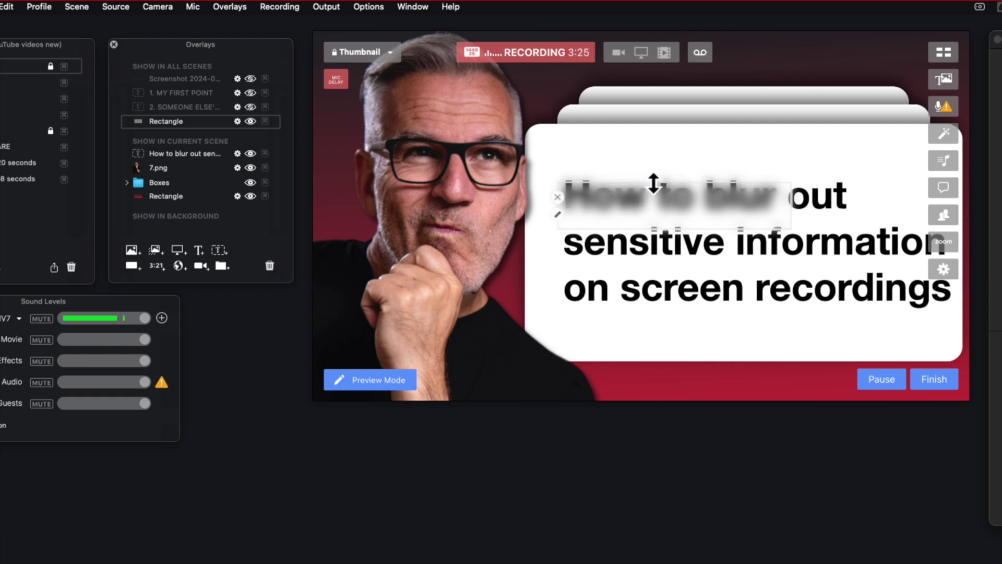
pyautogui.moveTo(653, 182); pyautogui.dragTo(654, 191)
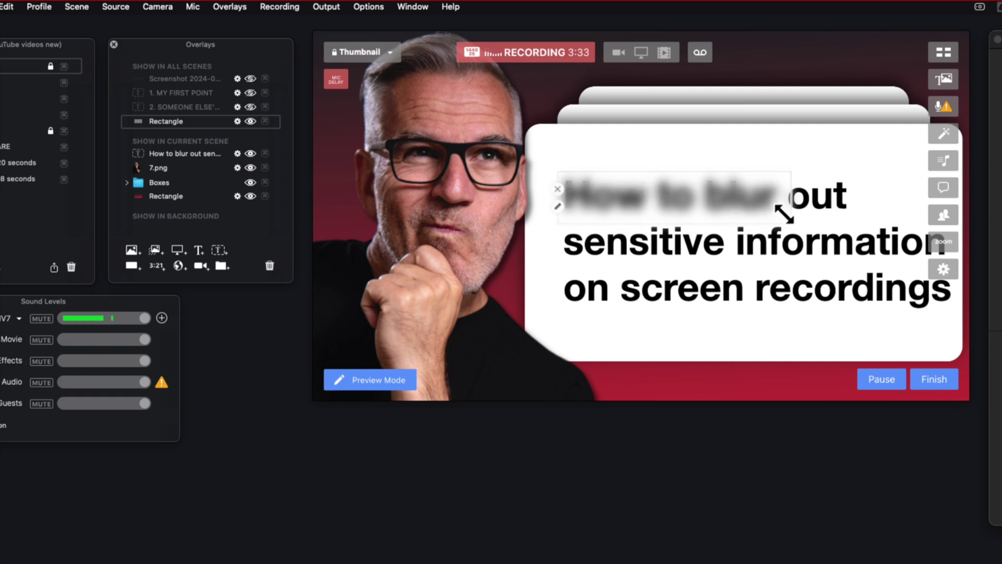
pyautogui.moveTo(790, 222); pyautogui.dragTo(781, 213)
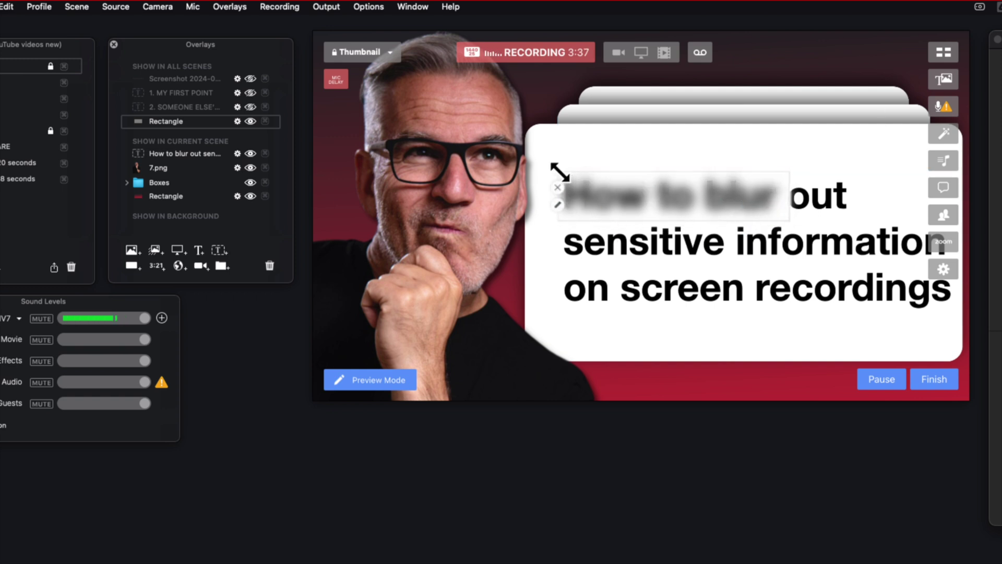
pyautogui.moveTo(558, 172); pyautogui.dragTo(548, 163)
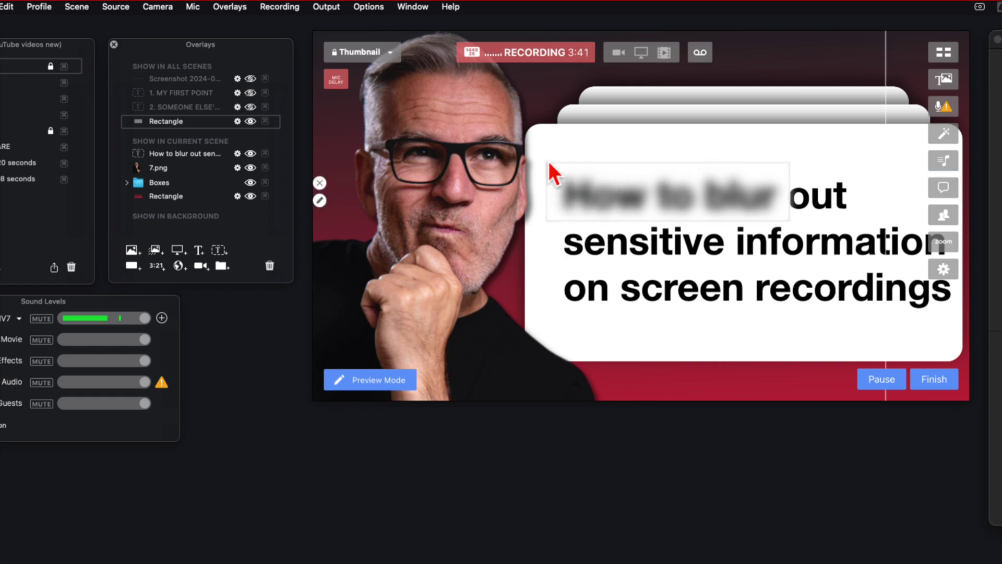
pyautogui.moveTo(547, 163)
pyautogui.mouseDown()
pyautogui.moveTo(563, 178)
pyautogui.moveTo(540, 162)
pyautogui.mouseUp()
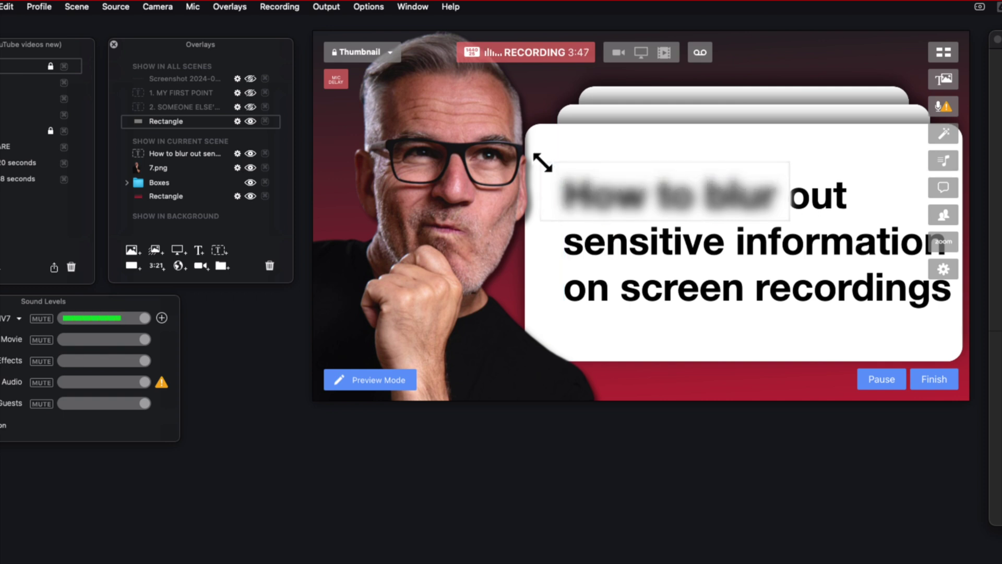
# Set the blur rectangle's Border to None.
pyautogui.click(541, 199)
pyautogui.click(400, 112)
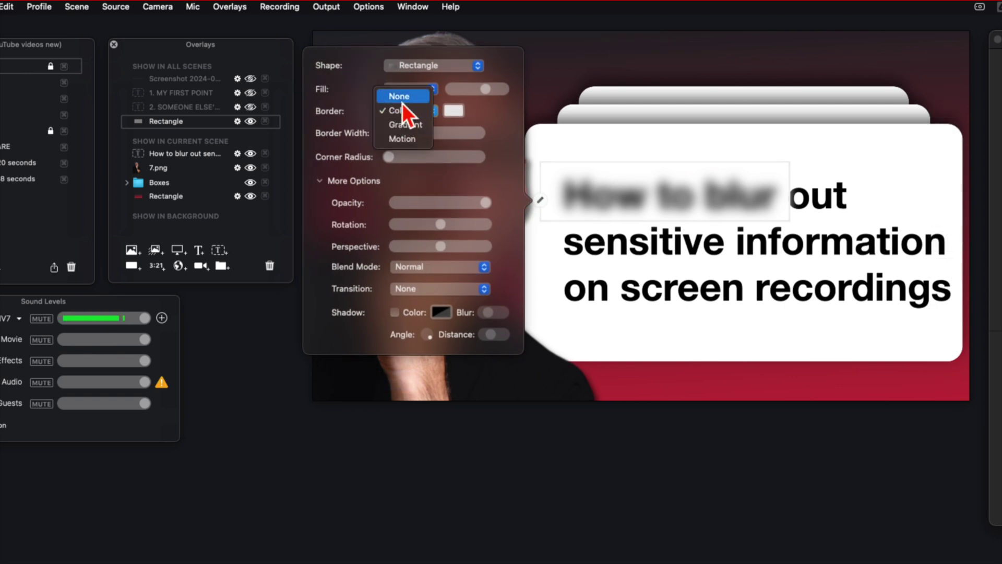
pyautogui.click(402, 101)
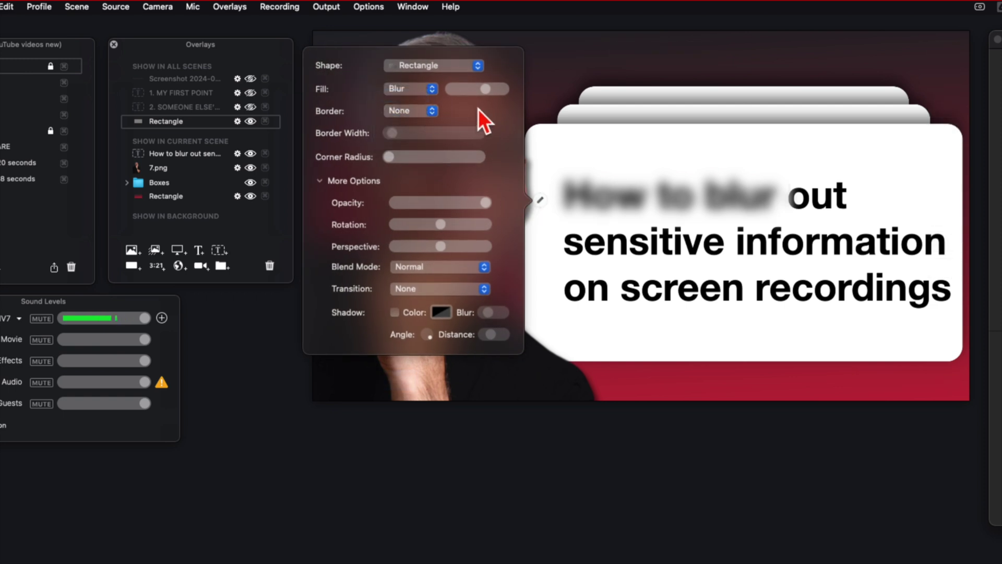
# Move the Rectangle overlay from Show in All Scenes into Show in Current Scene.
pyautogui.moveTo(697, 232)
pyautogui.click(680, 270)
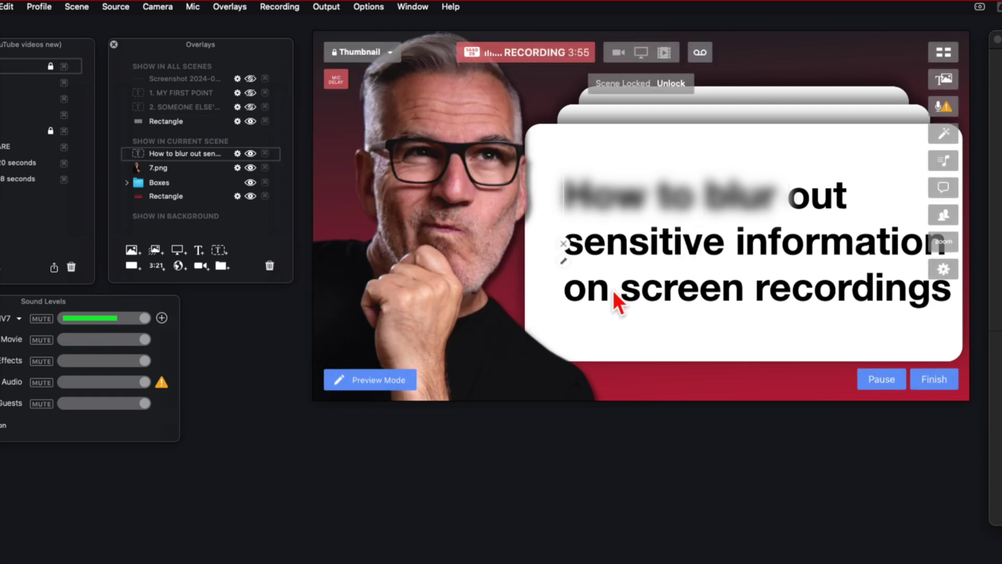
pyautogui.click(440, 326)
pyautogui.moveTo(675, 196)
pyautogui.mouseDown()
pyautogui.moveTo(670, 243)
pyautogui.moveTo(672, 199)
pyautogui.mouseUp()
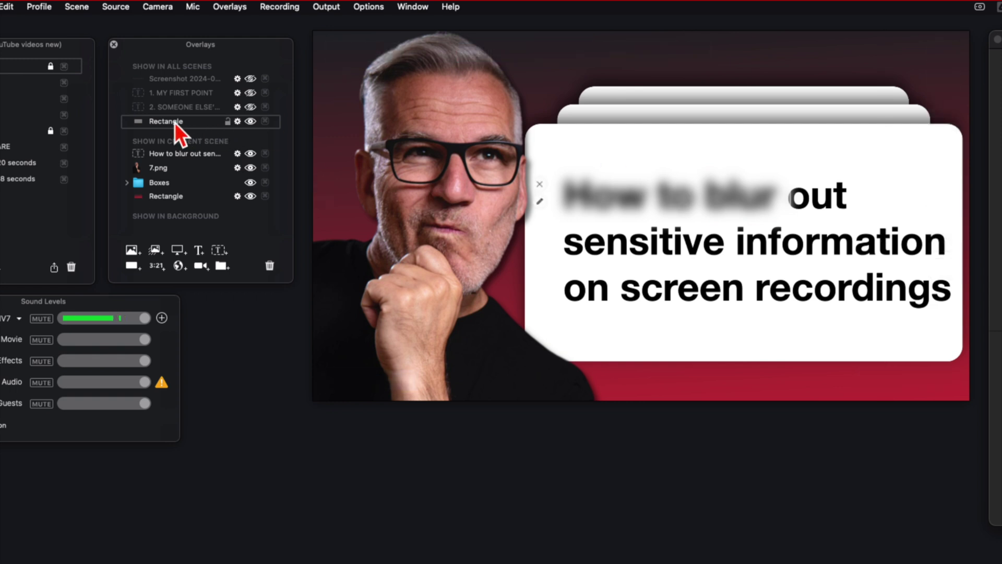
pyautogui.moveTo(173, 121)
pyautogui.mouseDown()
pyautogui.moveTo(173, 151)
pyautogui.moveTo(174, 121)
pyautogui.mouseUp()
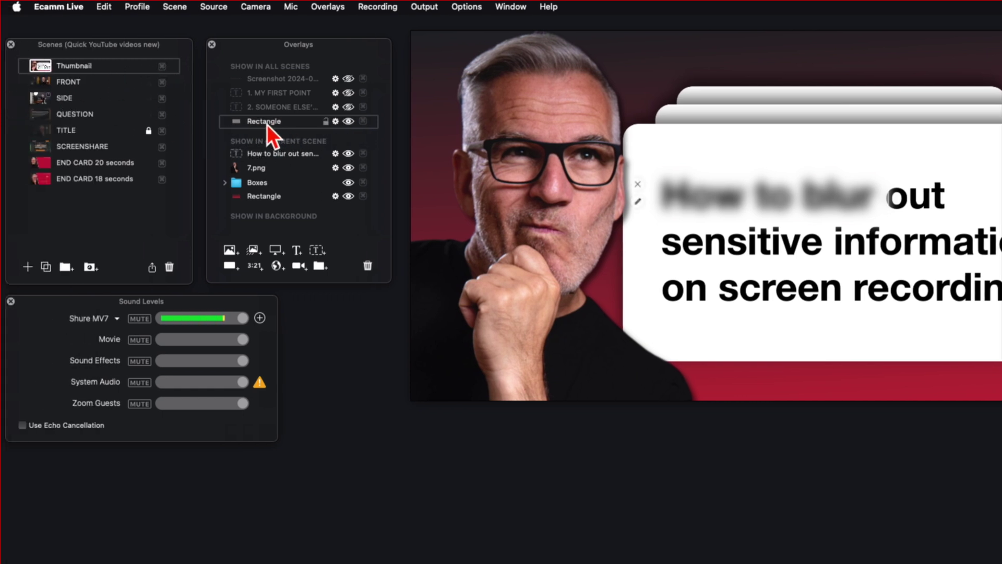
pyautogui.moveTo(266, 122); pyautogui.dragTo(266, 145)
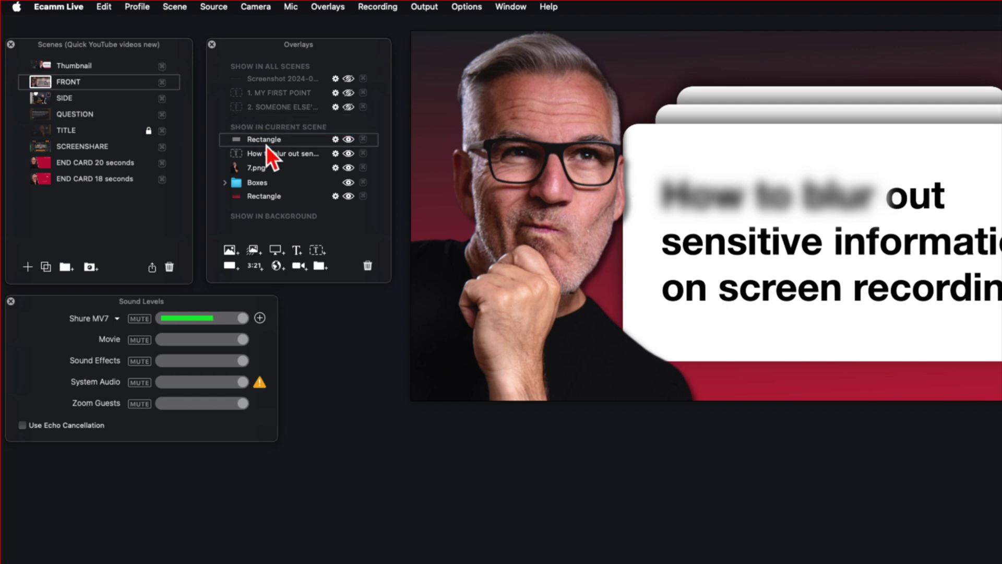
# Switch to the FRONT scene to confirm it has no blur, then back to Thumbnail.
pyautogui.press('super+2')
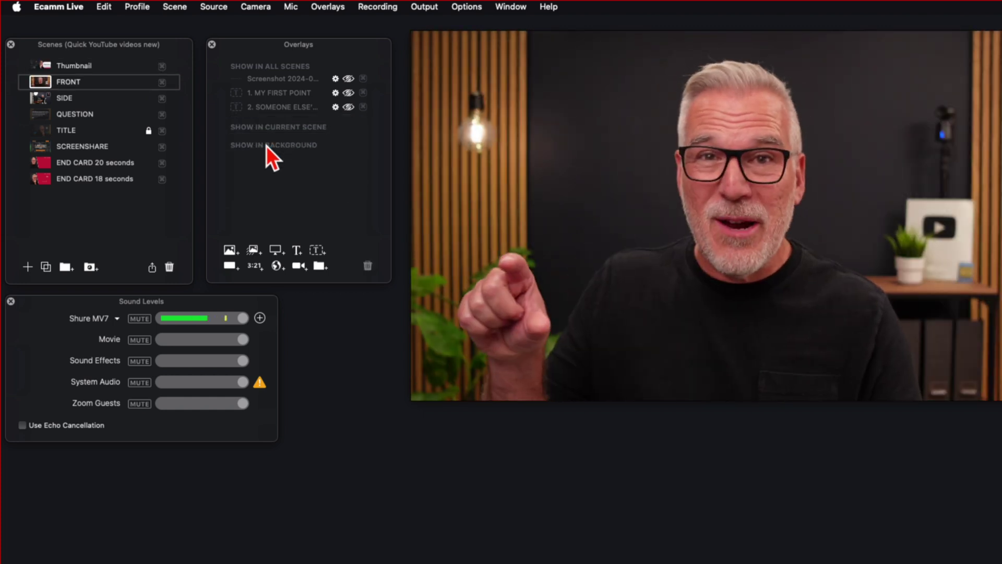
pyautogui.press('super+1')
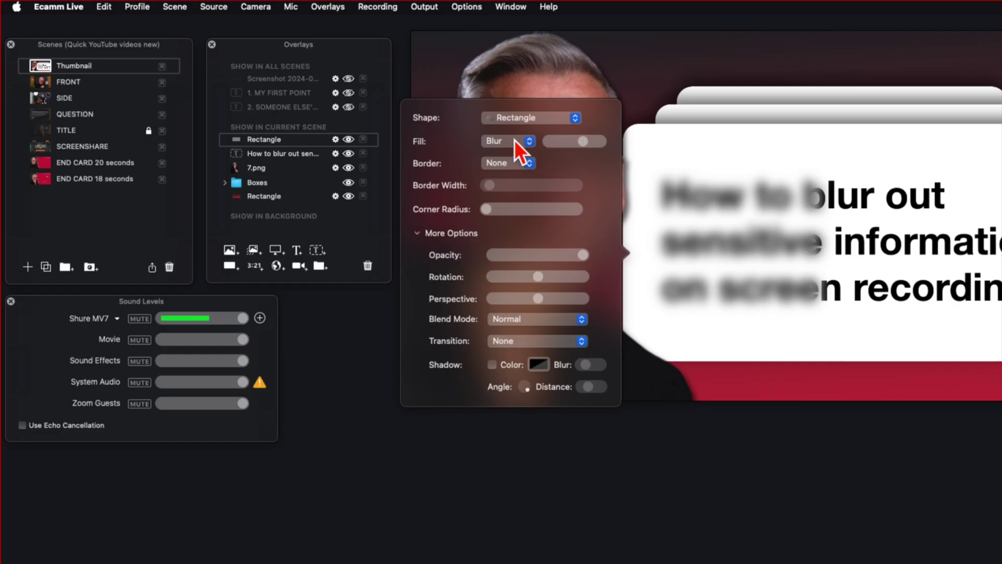
# Temporarily fill the rectangle with green and resize it over the title's first line.
pyautogui.click(509, 140)
pyautogui.click(496, 91)
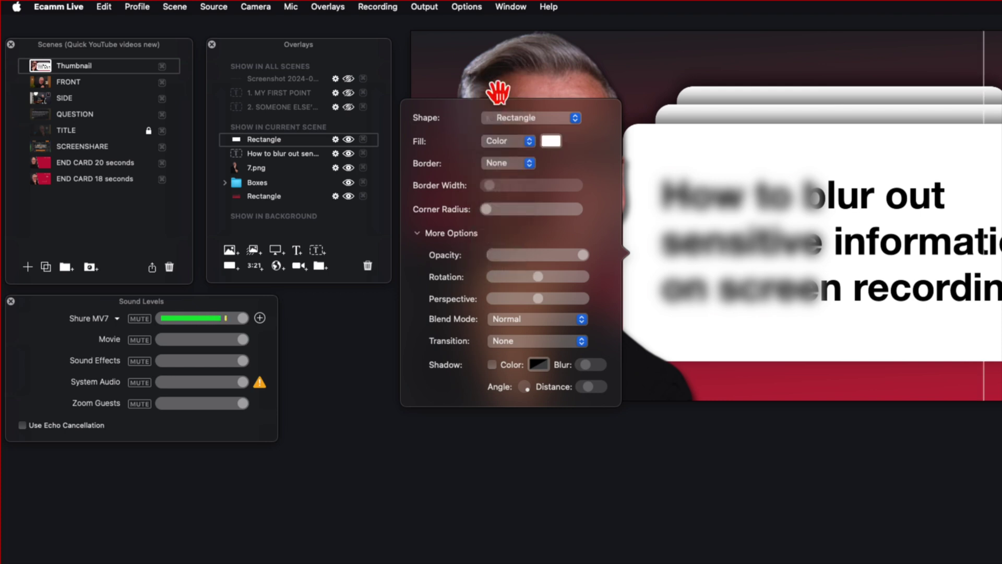
pyautogui.click(544, 142)
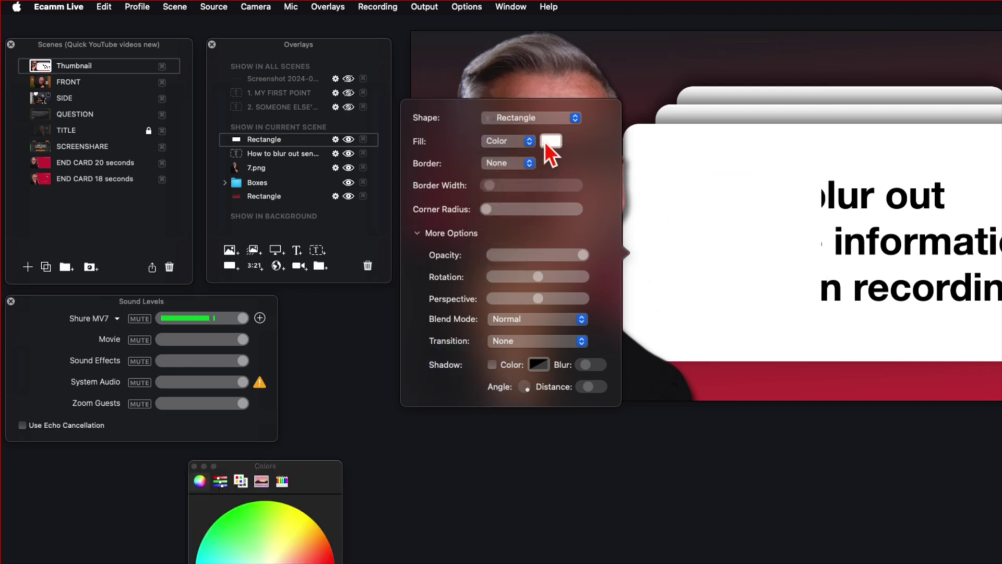
pyautogui.moveTo(299, 466); pyautogui.dragTo(324, 256)
pyautogui.click(272, 295)
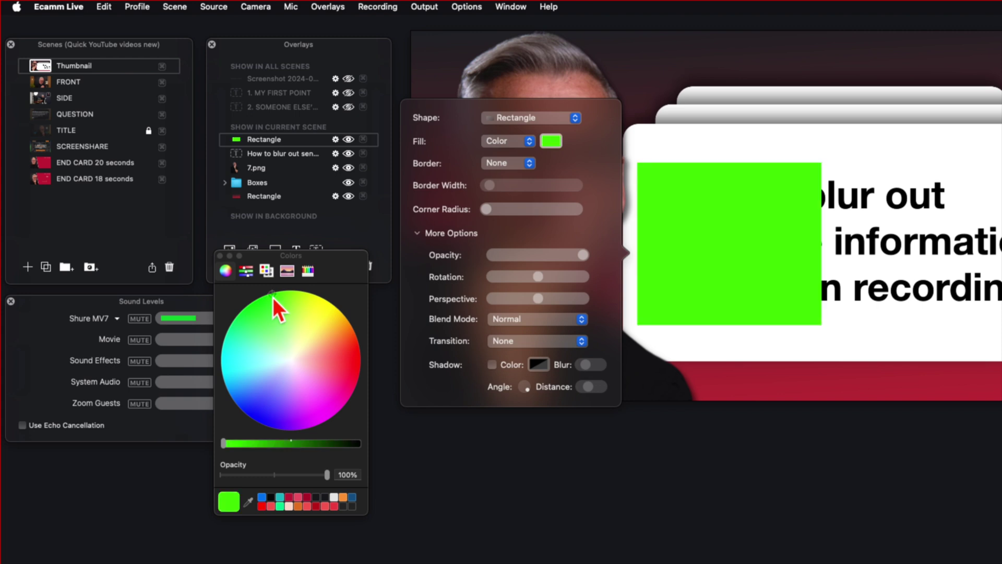
pyautogui.click(219, 256)
pyautogui.click(734, 277)
pyautogui.moveTo(819, 321); pyautogui.dragTo(963, 225)
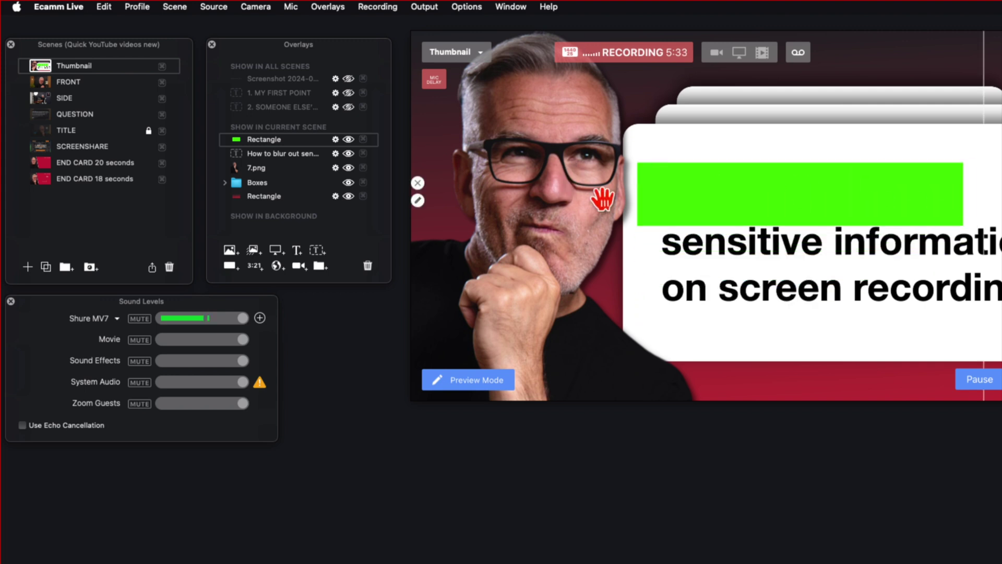
# Switch the fill back to Blur and stretch the rectangle over all three title lines.
pyautogui.click(638, 202)
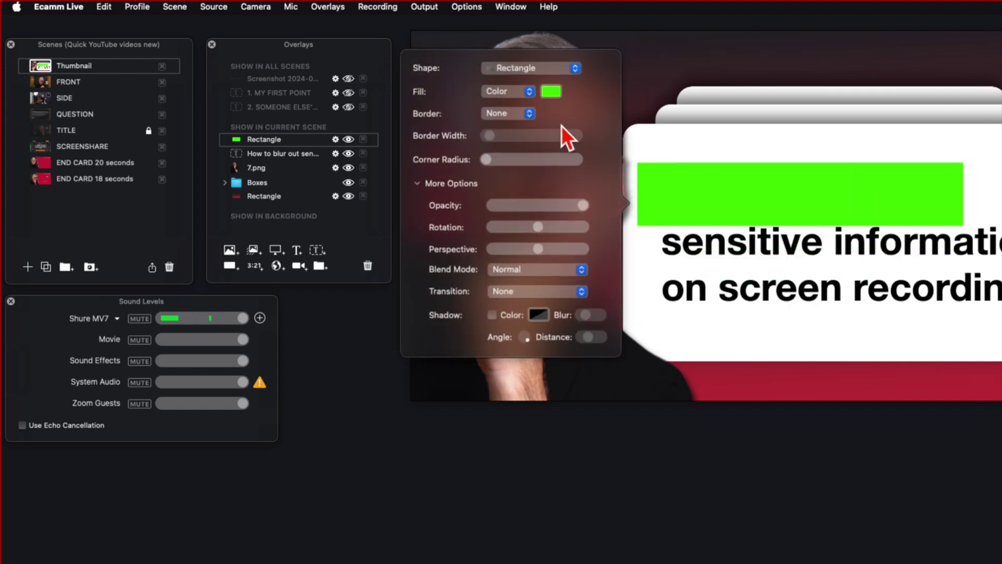
pyautogui.click(512, 93)
pyautogui.click(496, 142)
pyautogui.moveTo(948, 214); pyautogui.dragTo(756, 319)
pyautogui.click(756, 320)
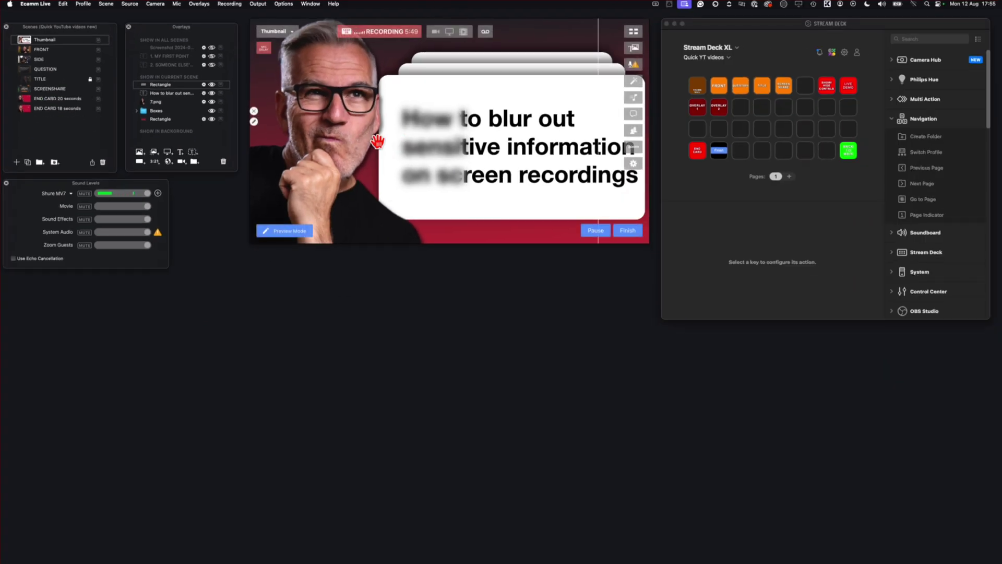
# Rename the Rectangle row in the Overlays list to 'BLUR'.
pyautogui.moveTo(410, 134)
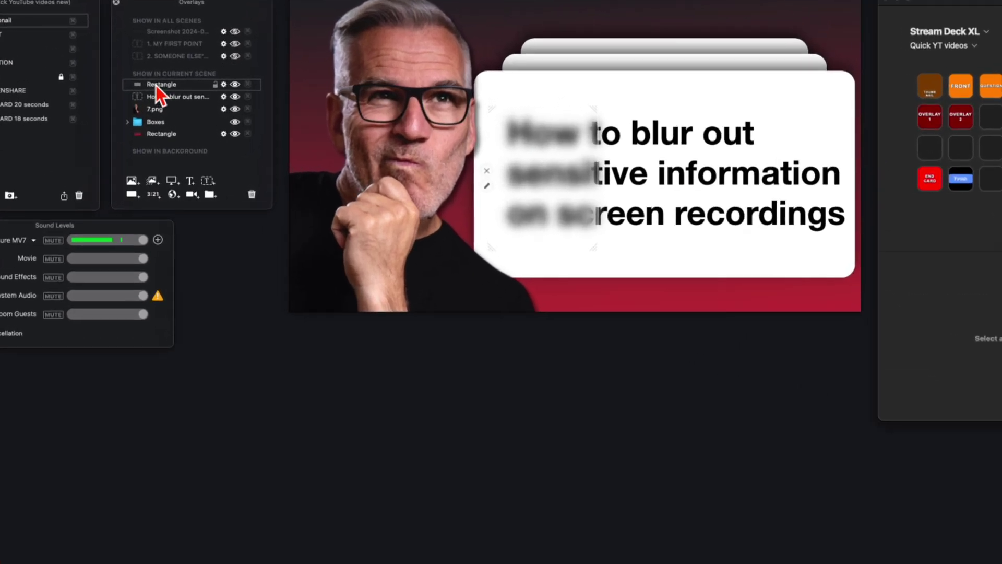
pyautogui.doubleClick(156, 84)
pyautogui.write('BLUR')
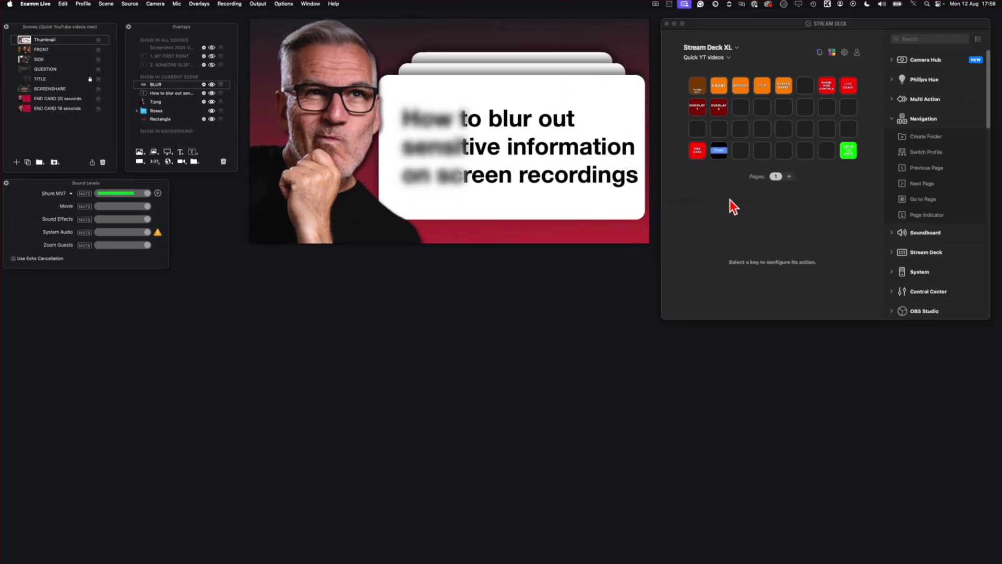
# Place an Ecamm Live Show/Hide Overlay action on an empty Stream Deck key.
pyautogui.click(714, 192)
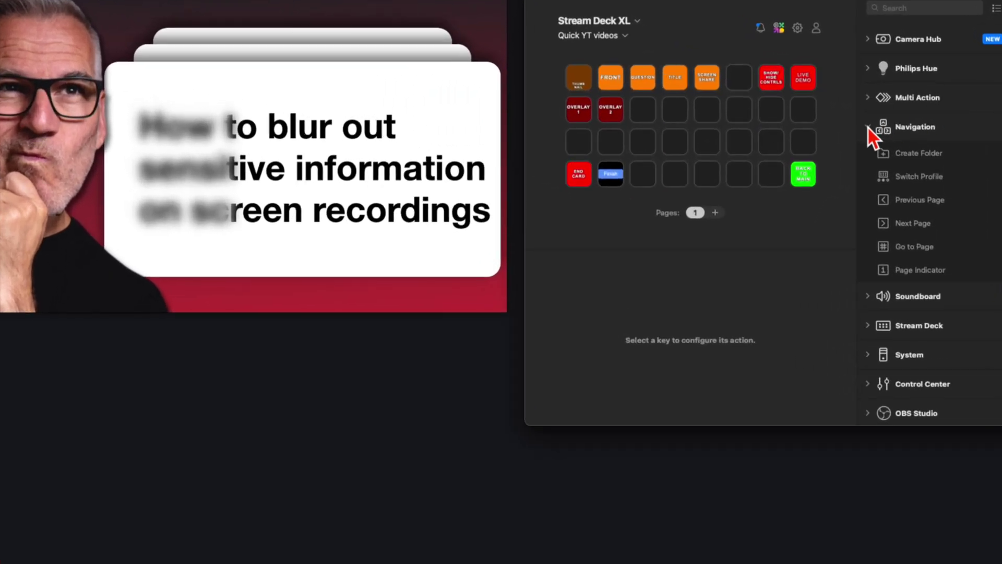
pyautogui.click(868, 127)
pyautogui.scroll(-10, 908, 248)
pyautogui.scroll(7, 908, 249)
pyautogui.scroll(-5, 908, 249)
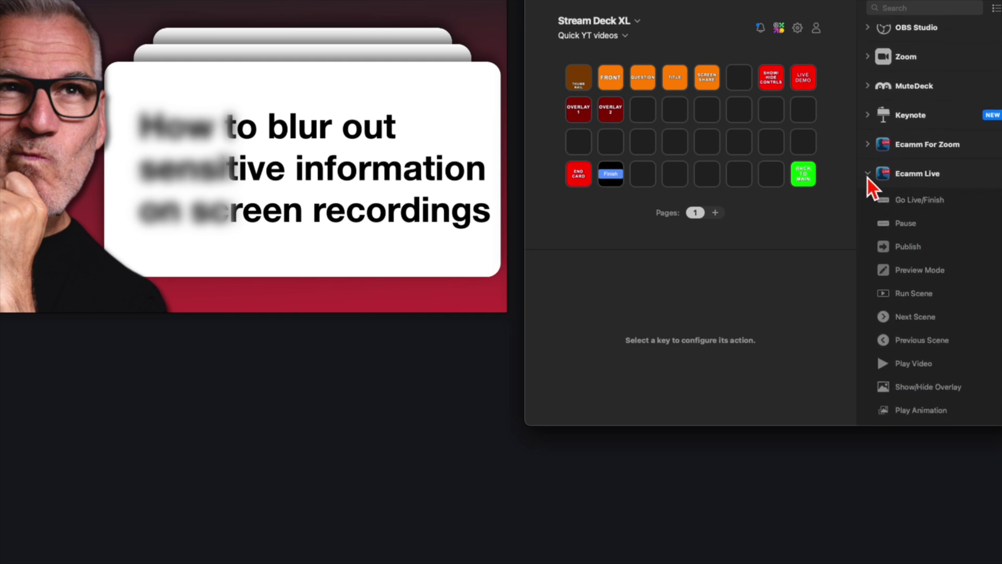
pyautogui.scroll(-5, 930, 284)
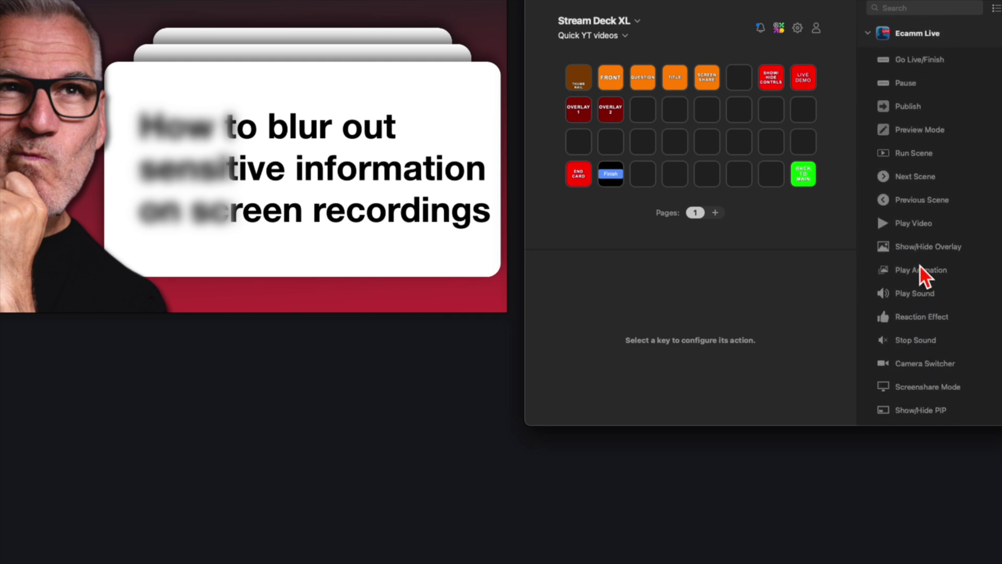
pyautogui.moveTo(910, 250); pyautogui.dragTo(705, 143)
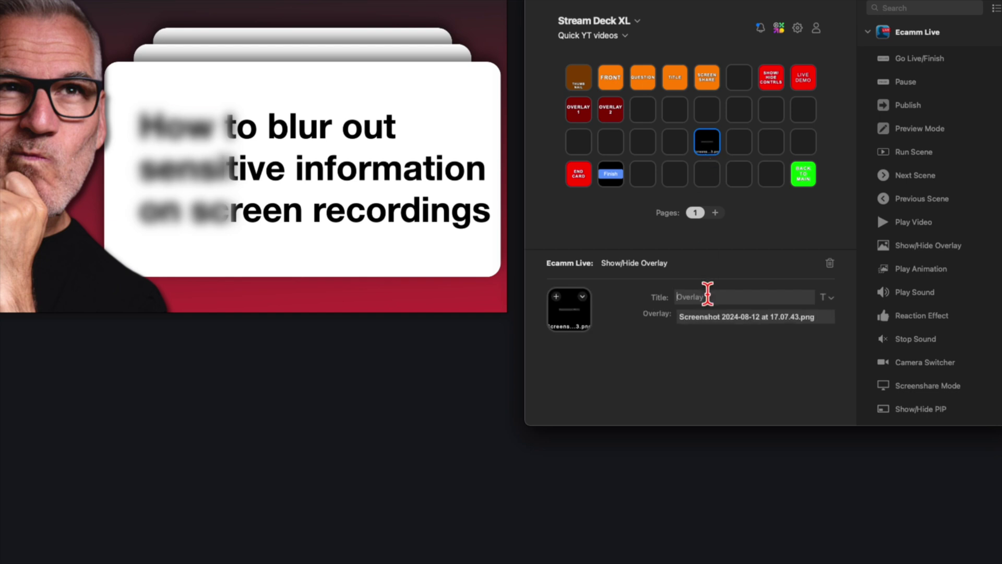
# Title the key 'BLUR', centred vertically at 18 pt, and bring up the icon library.
pyautogui.write('BLUR')
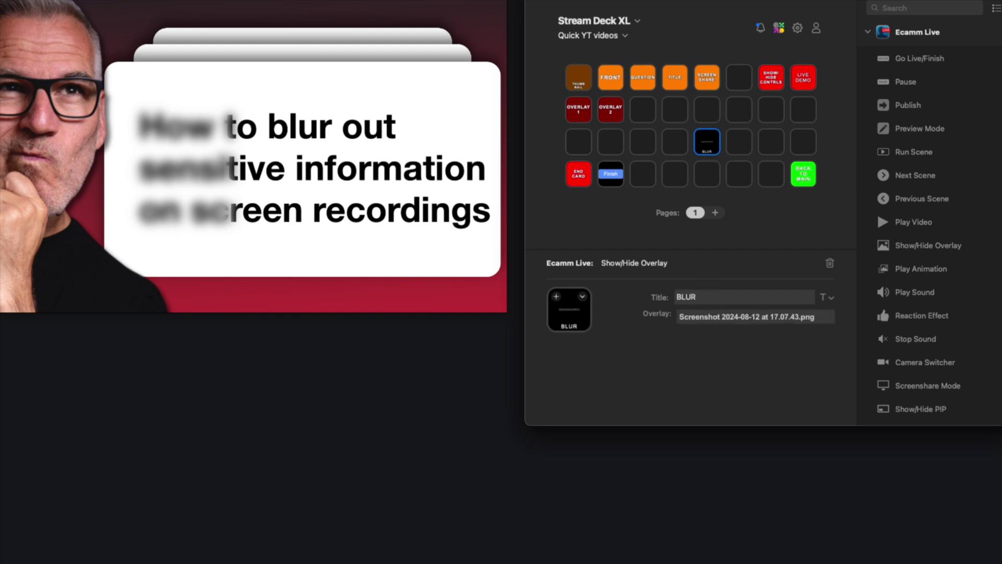
pyautogui.click(823, 298)
pyautogui.click(842, 329)
pyautogui.click(796, 369)
pyautogui.click(795, 370)
pyautogui.click(795, 369)
pyautogui.click(795, 370)
pyautogui.click(556, 296)
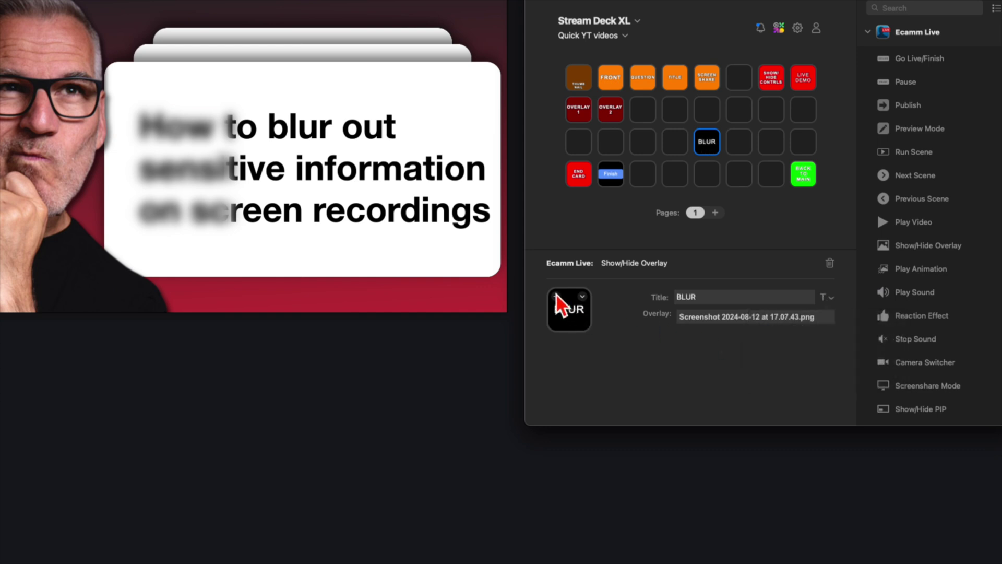
pyautogui.click(557, 298)
pyautogui.moveTo(361, 315); pyautogui.dragTo(437, 133)
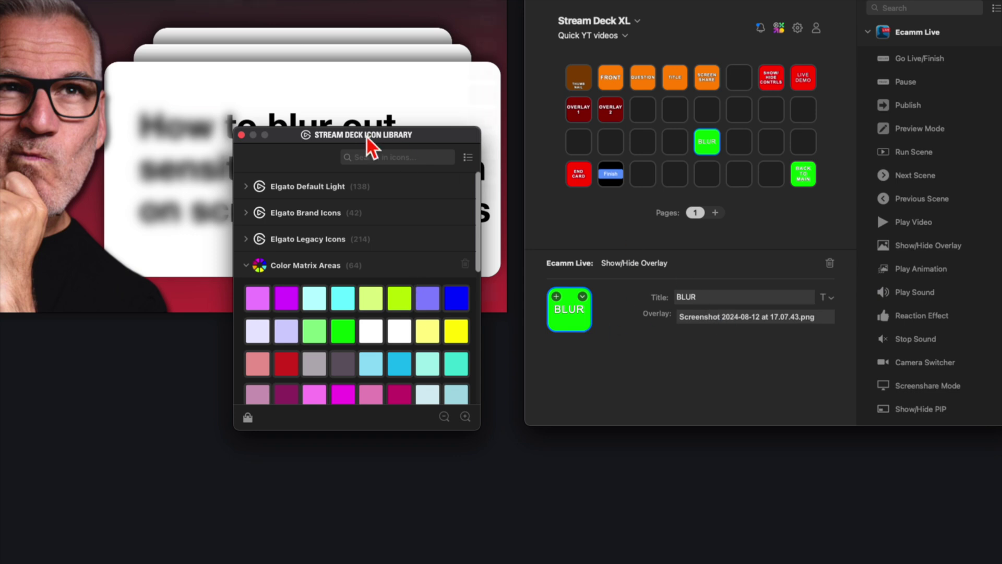
# Close the icon library, leaving the BLUR key with its green background.
pyautogui.click(241, 134)
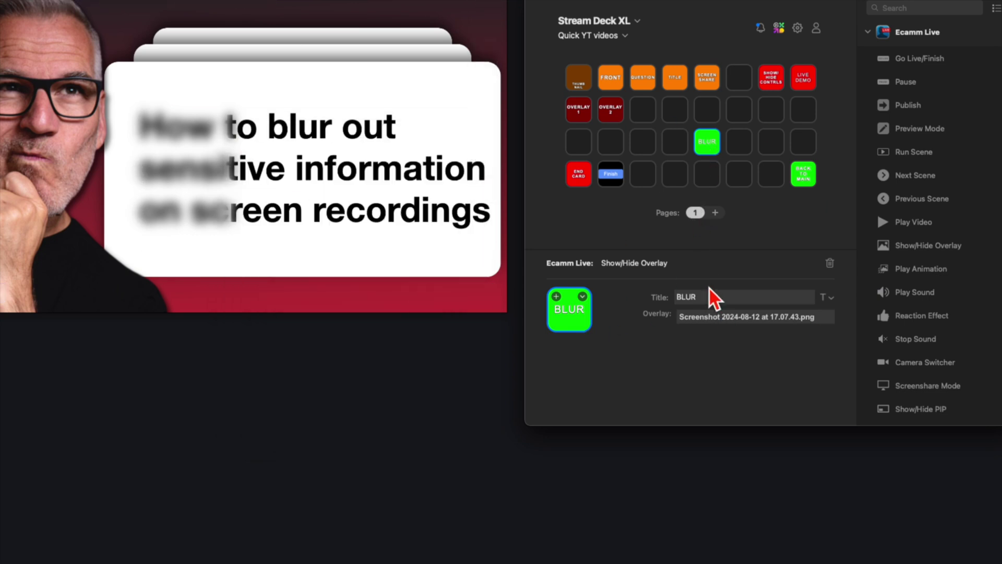
# Choose BLUR as the Stream Deck key's overlay, confirming it against Ecamm's Overlays panel.
pyautogui.click(709, 316)
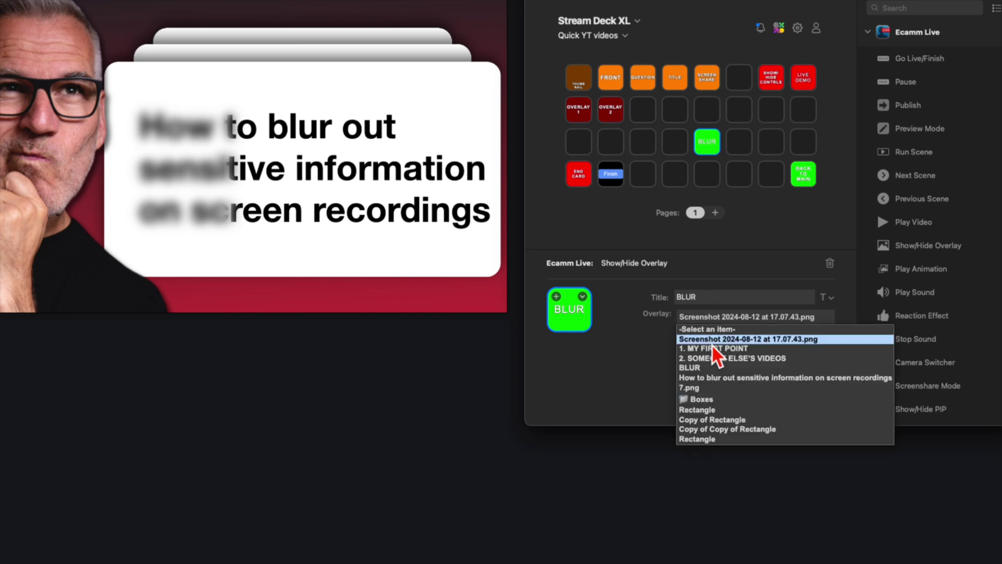
pyautogui.click(708, 369)
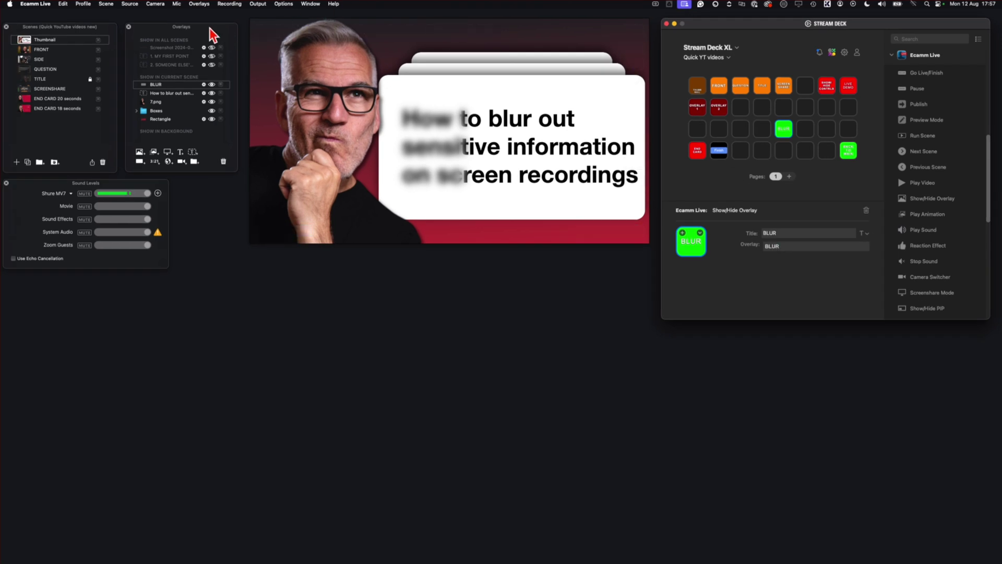
pyautogui.moveTo(211, 34); pyautogui.dragTo(618, 261)
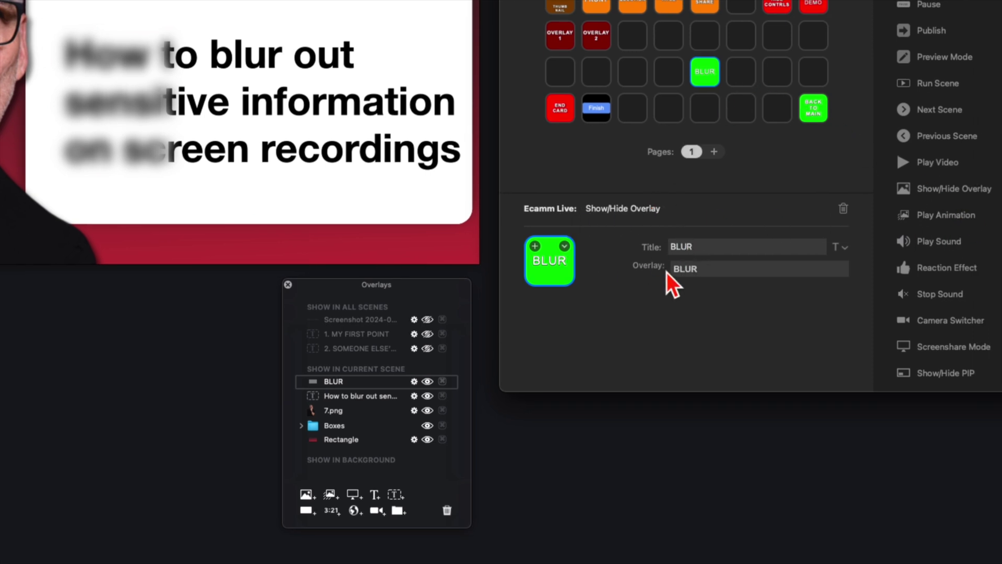
pyautogui.click(697, 270)
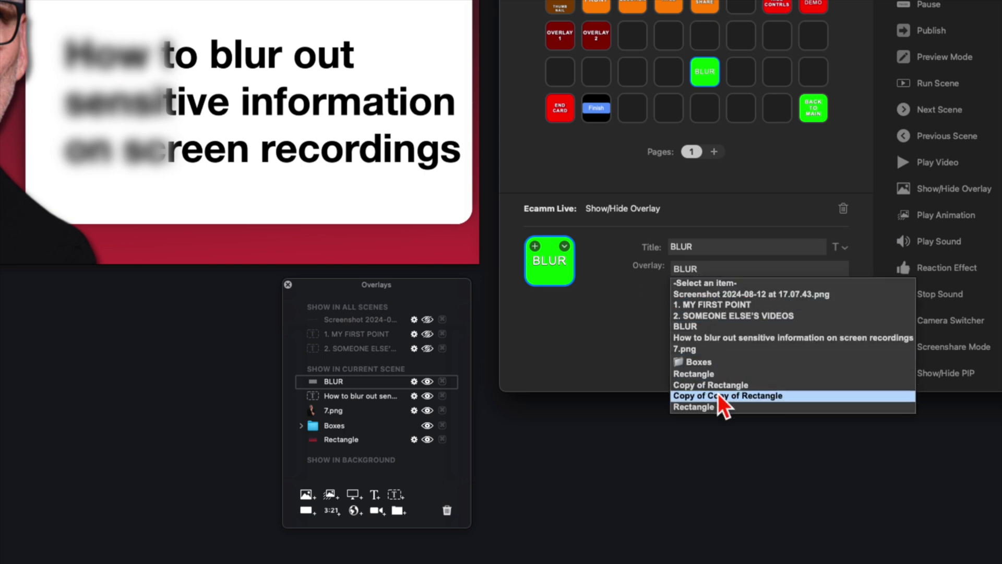
pyautogui.click(708, 327)
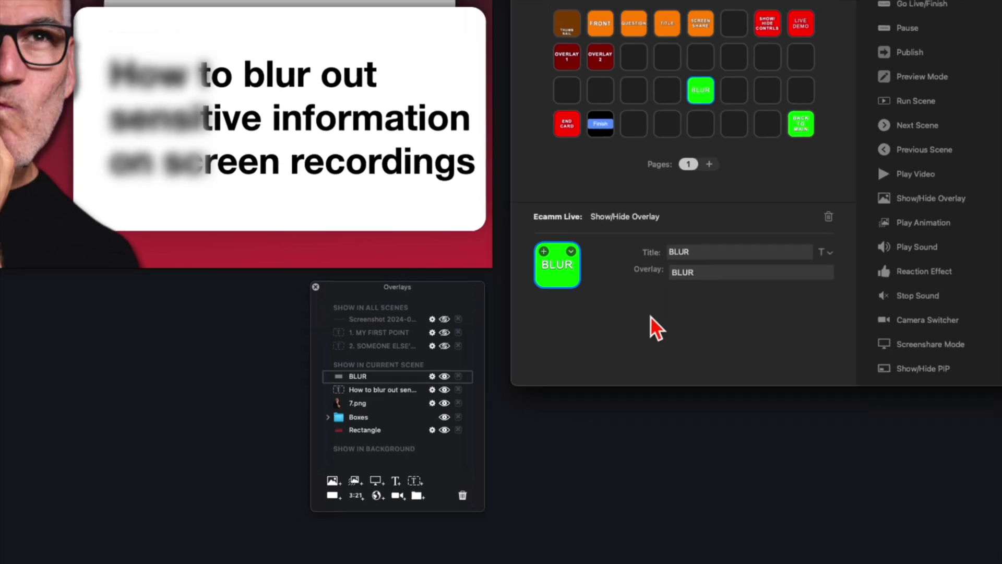